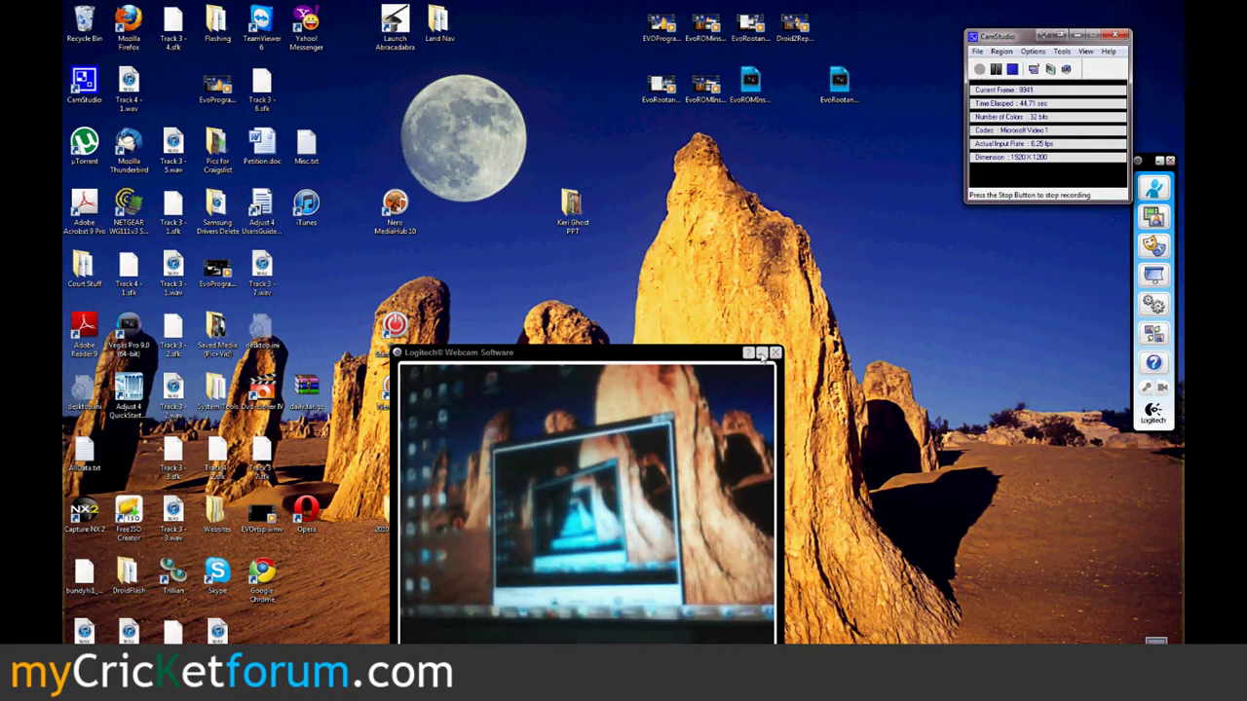
# Minimize the webcam preview and try to update the device's coverage area information, acknowledging the VZAccess Manager notices.
pyautogui.click(762, 354)
pyautogui.click(668, 226)
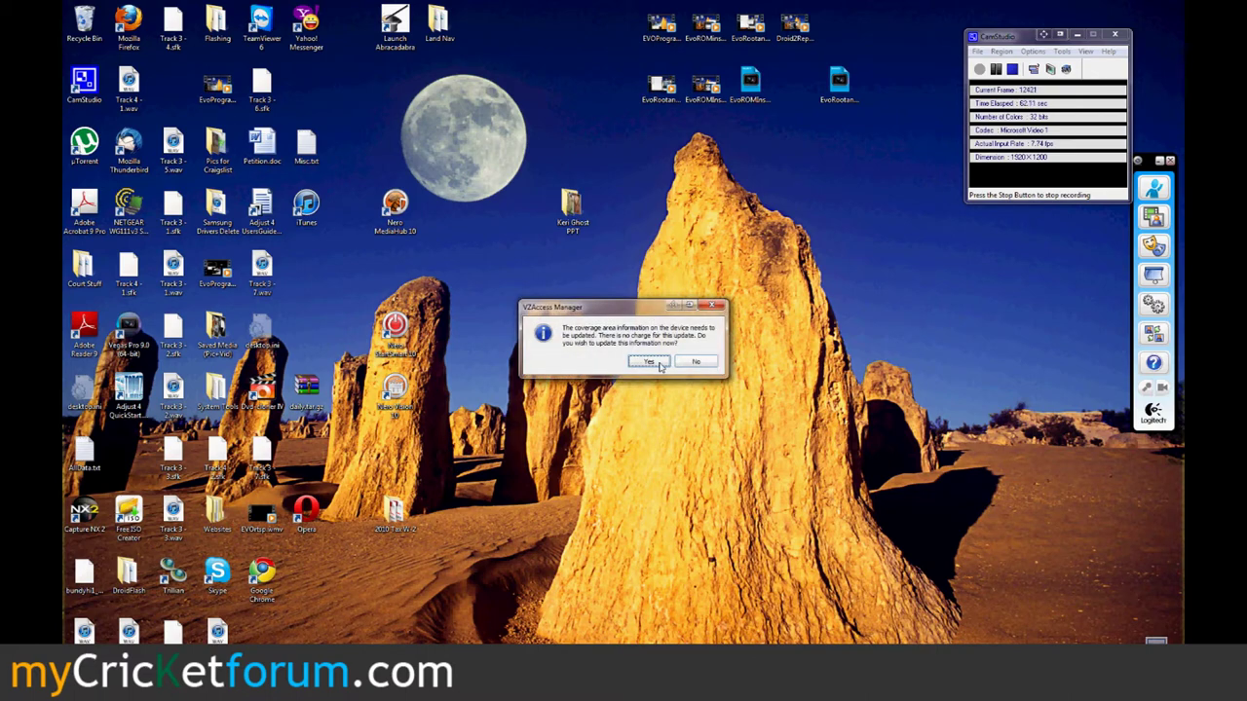
pyautogui.click(650, 362)
pyautogui.click(1096, 643)
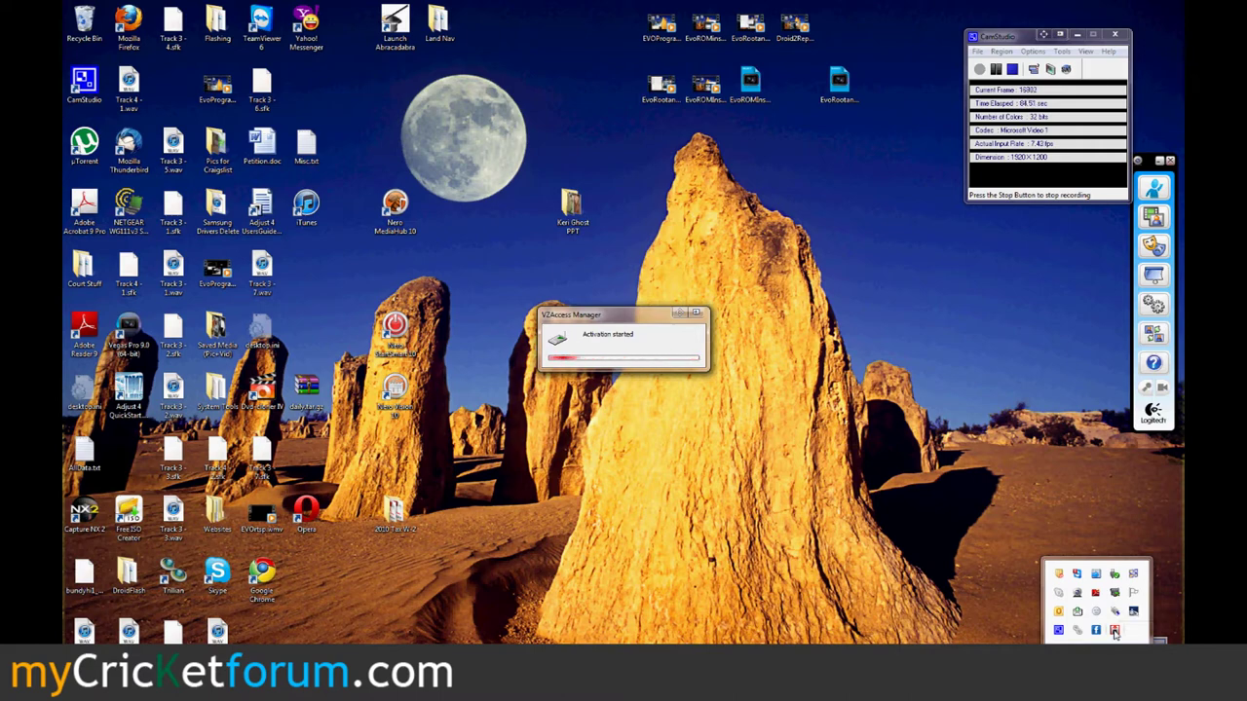
pyautogui.click(653, 316)
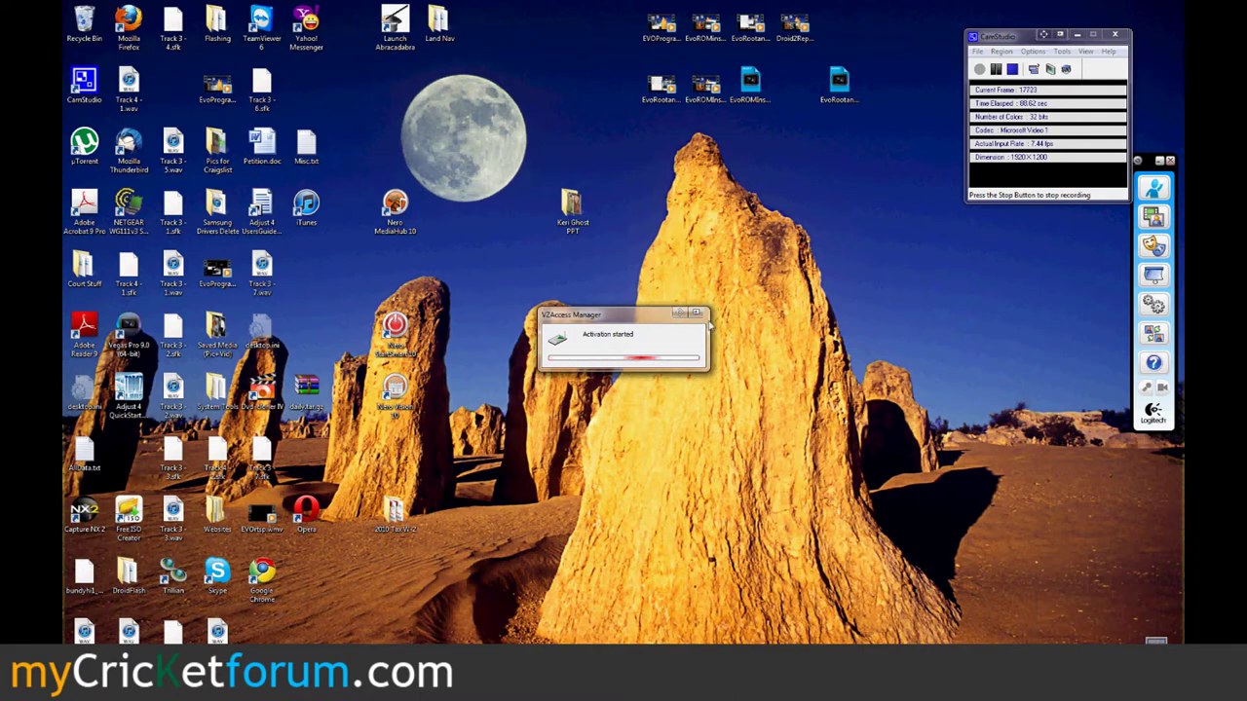
pyautogui.moveTo(632, 318); pyautogui.dragTo(542, 306)
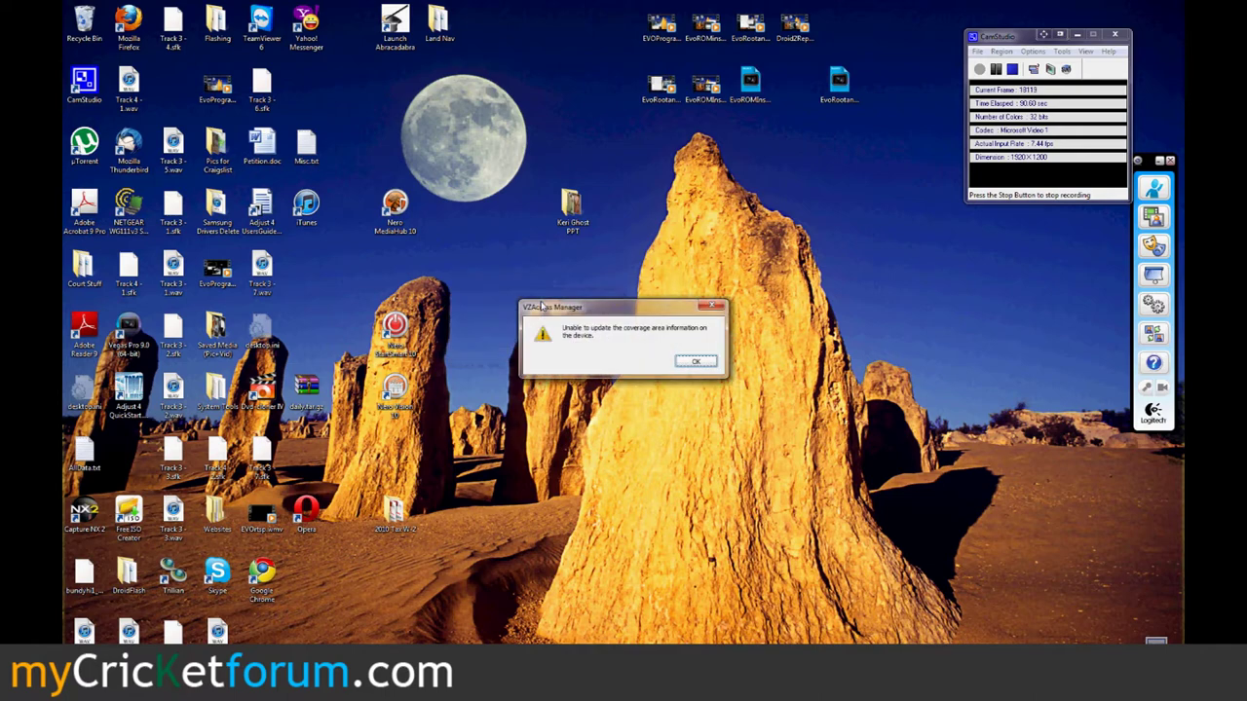
pyautogui.click(684, 364)
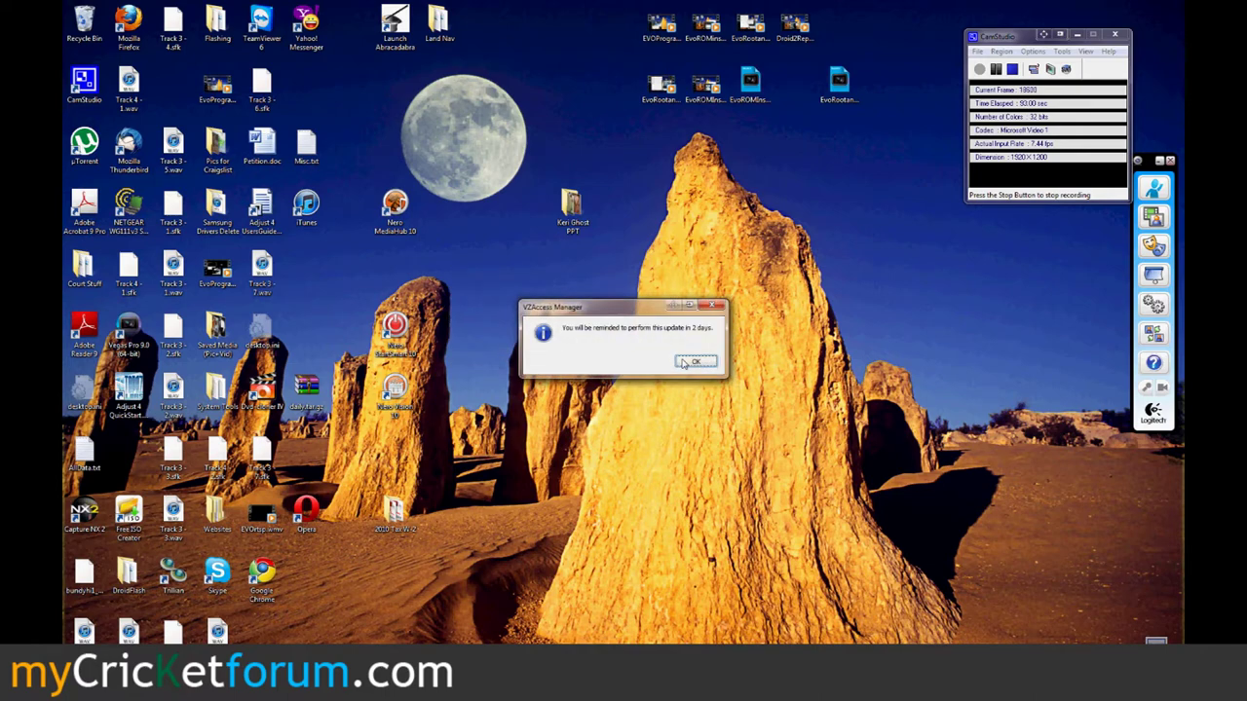
pyautogui.click(683, 362)
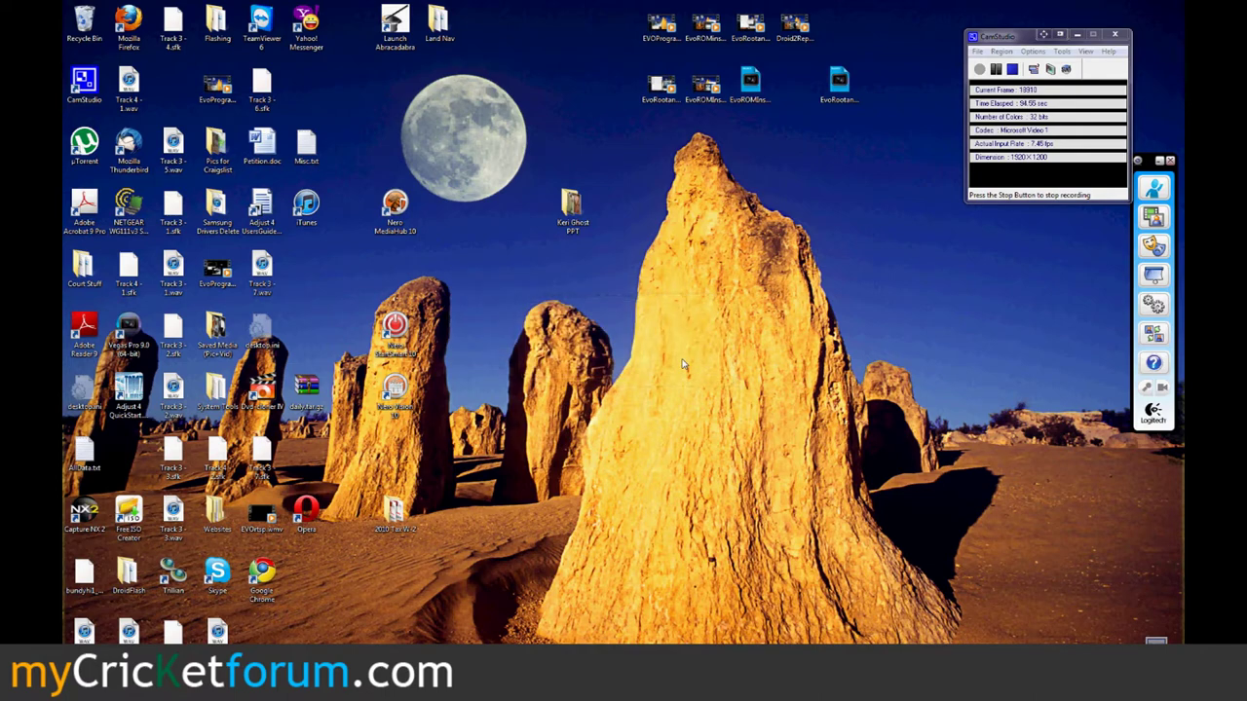
# Show the VZAccess Manager application window and place it near the centre of the desktop.
pyautogui.click(1157, 641)
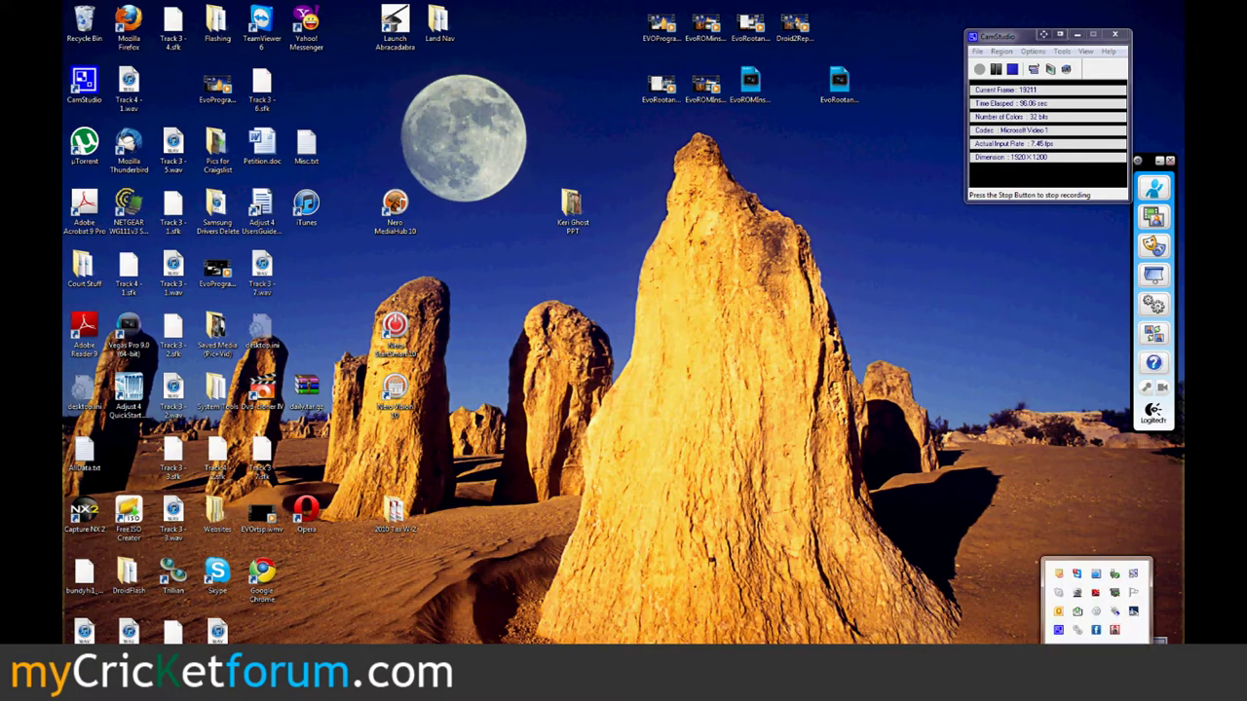
pyautogui.rightClick(1120, 635)
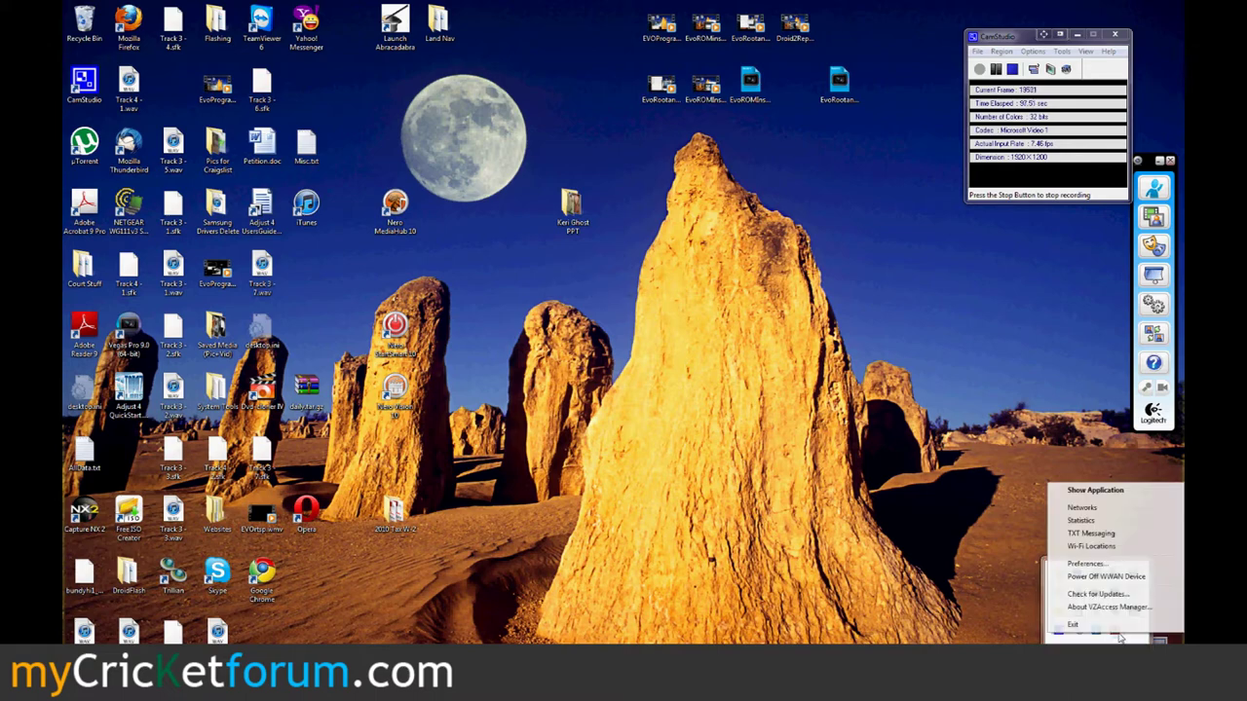
pyautogui.click(1095, 492)
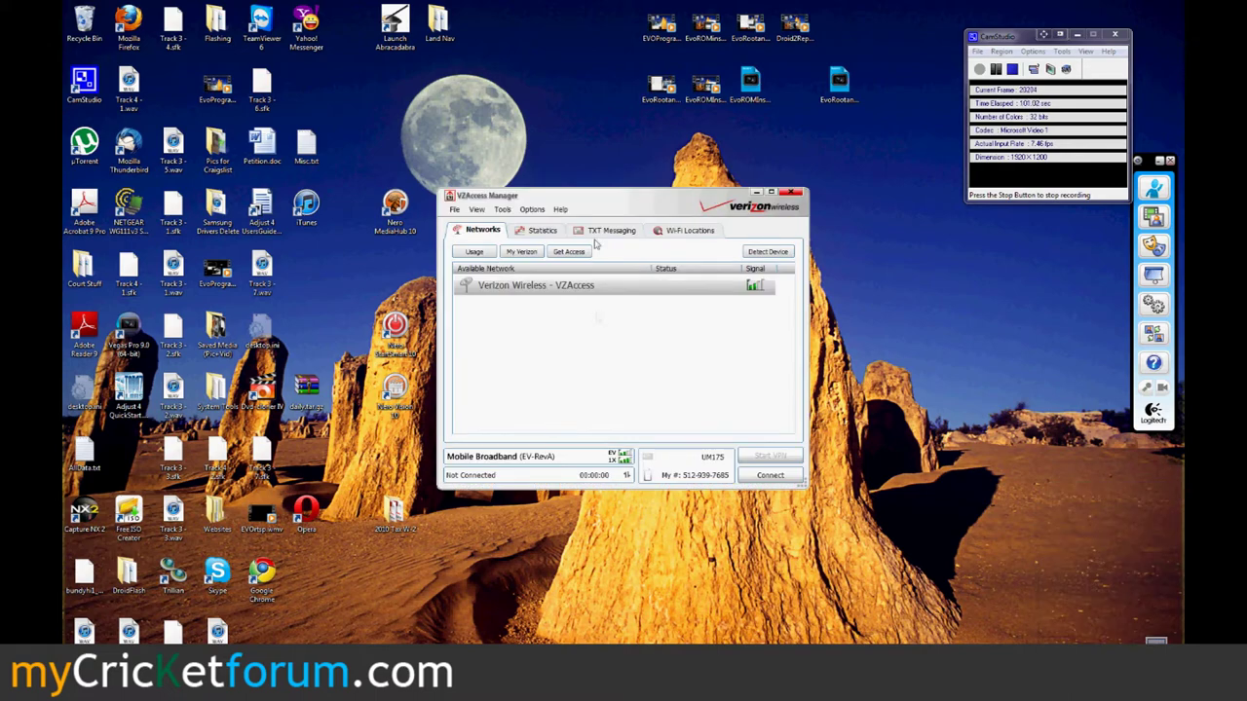
pyautogui.moveTo(610, 202); pyautogui.dragTo(646, 262)
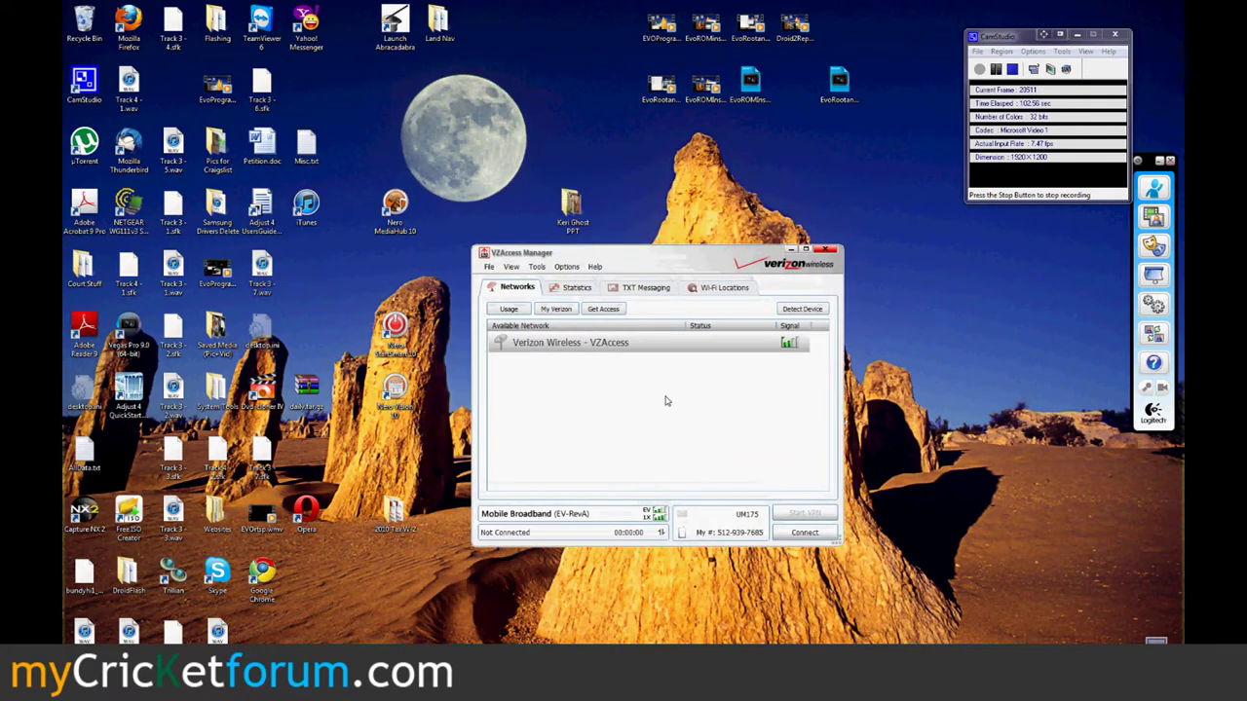
# Connect to the Verizon Wireless - VZAccess network, setting the mobile broadband charges warning not to show again.
pyautogui.click(796, 537)
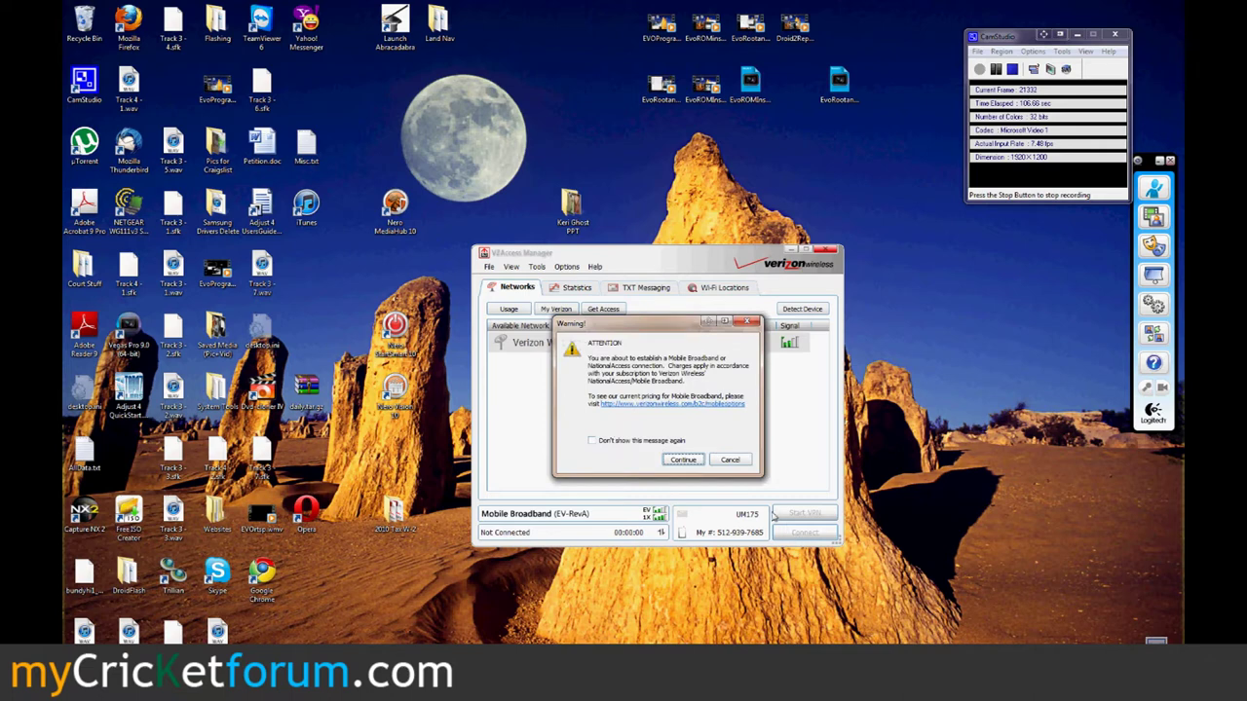
pyautogui.click(596, 441)
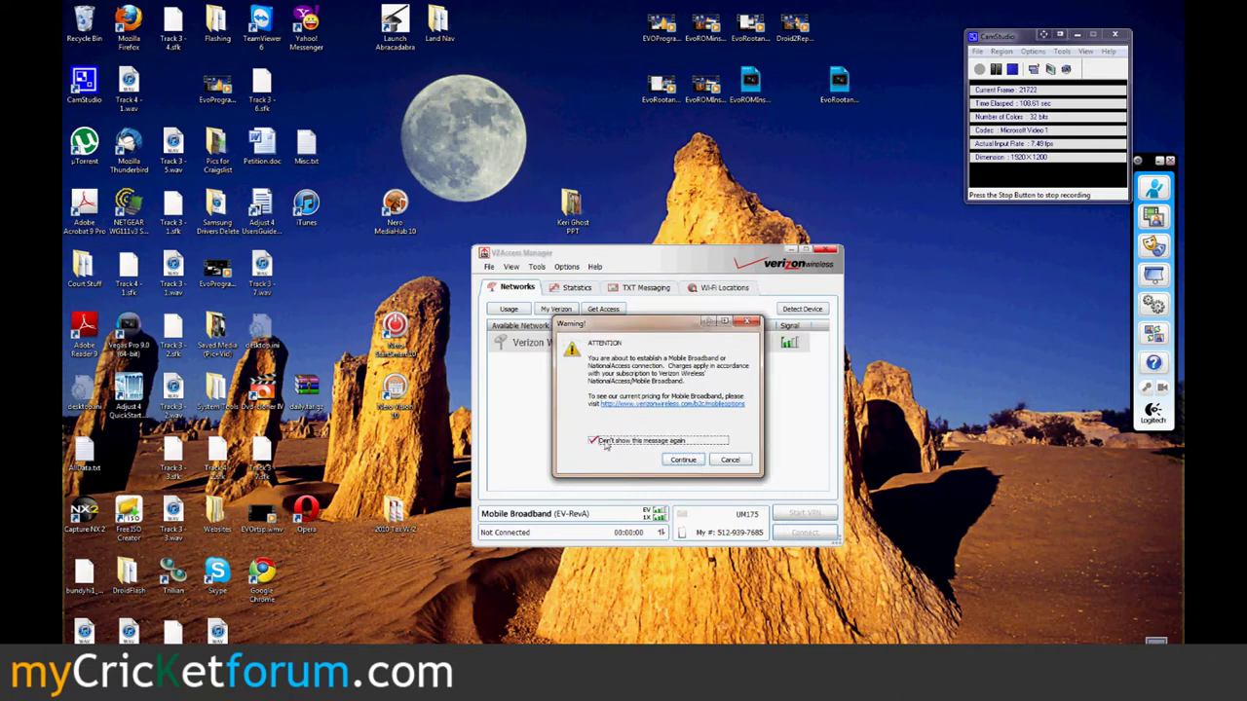
pyautogui.click(689, 462)
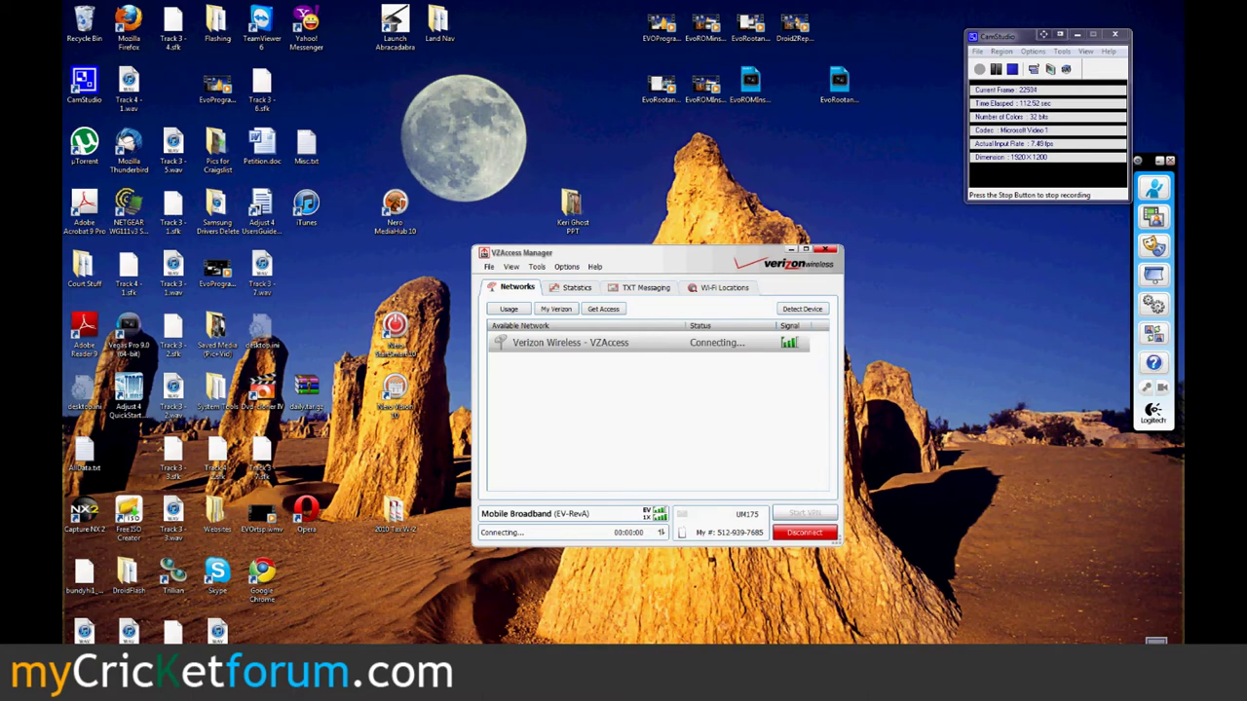
# Bring up the Cricket LG Optimus C forum window behind VZAccess Manager and view the connection's statistics.
pyautogui.click(612, 684)
pyautogui.click(739, 616)
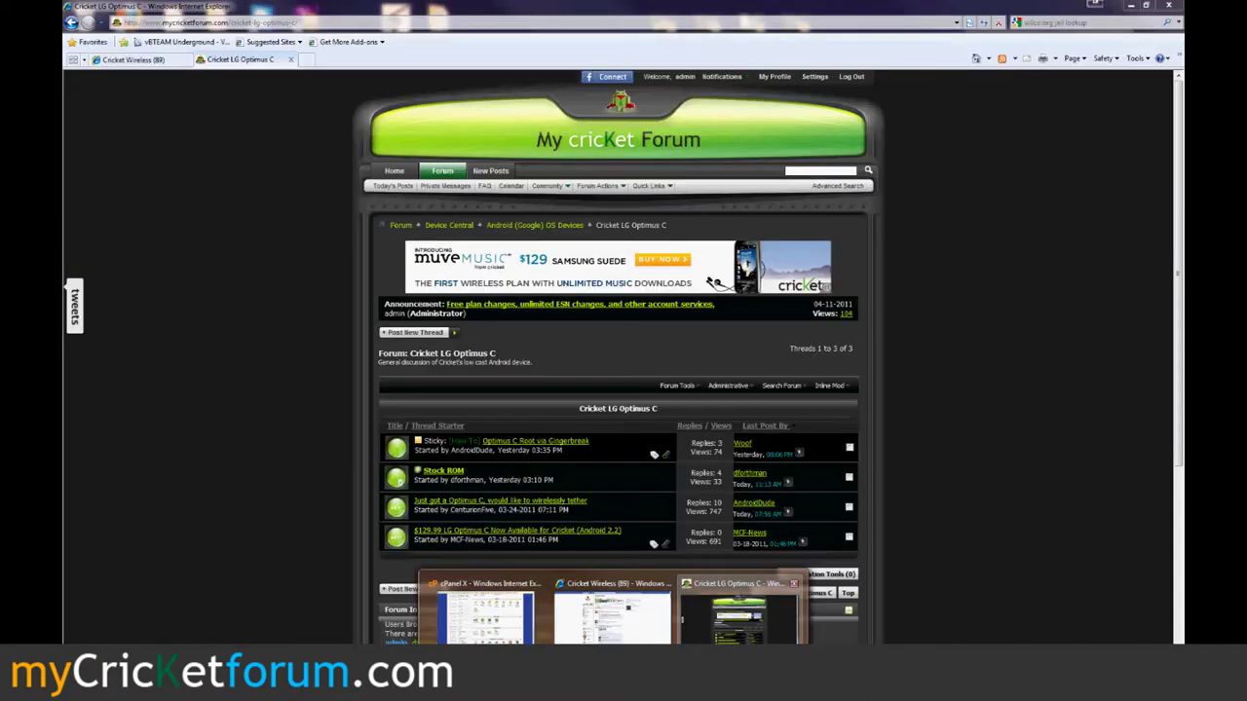
pyautogui.hotkey('alt', 'Tab')
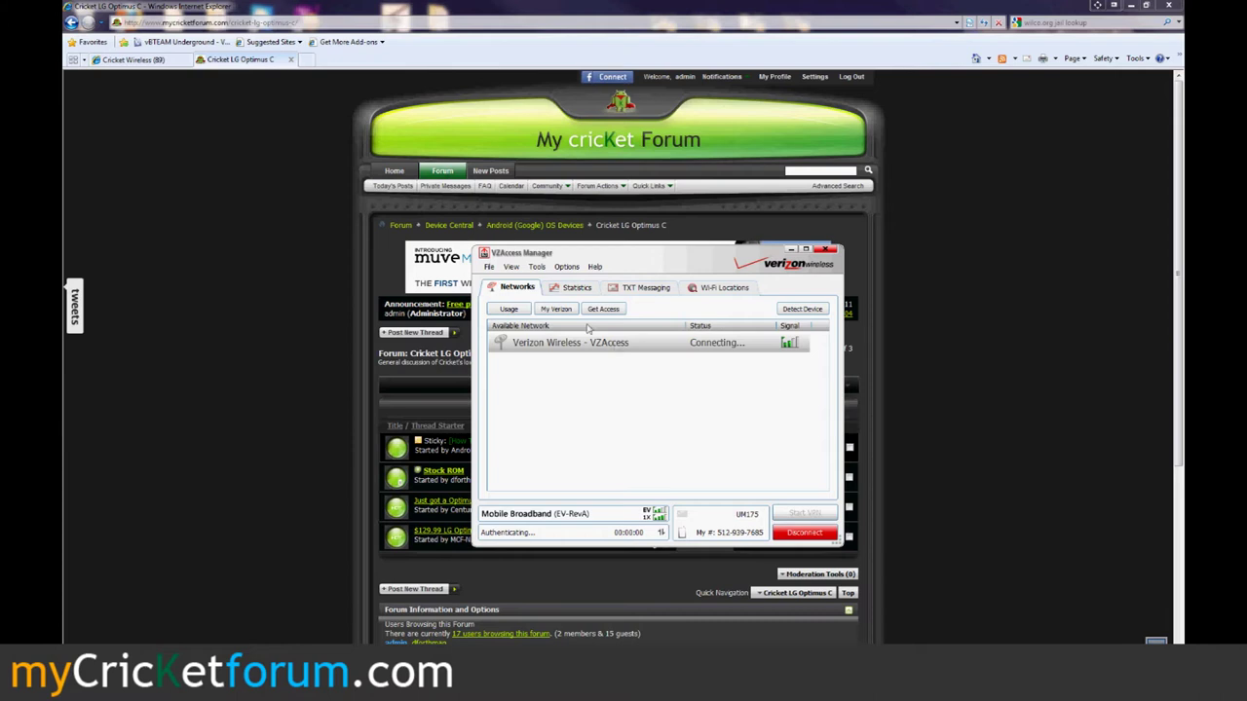
pyautogui.click(573, 293)
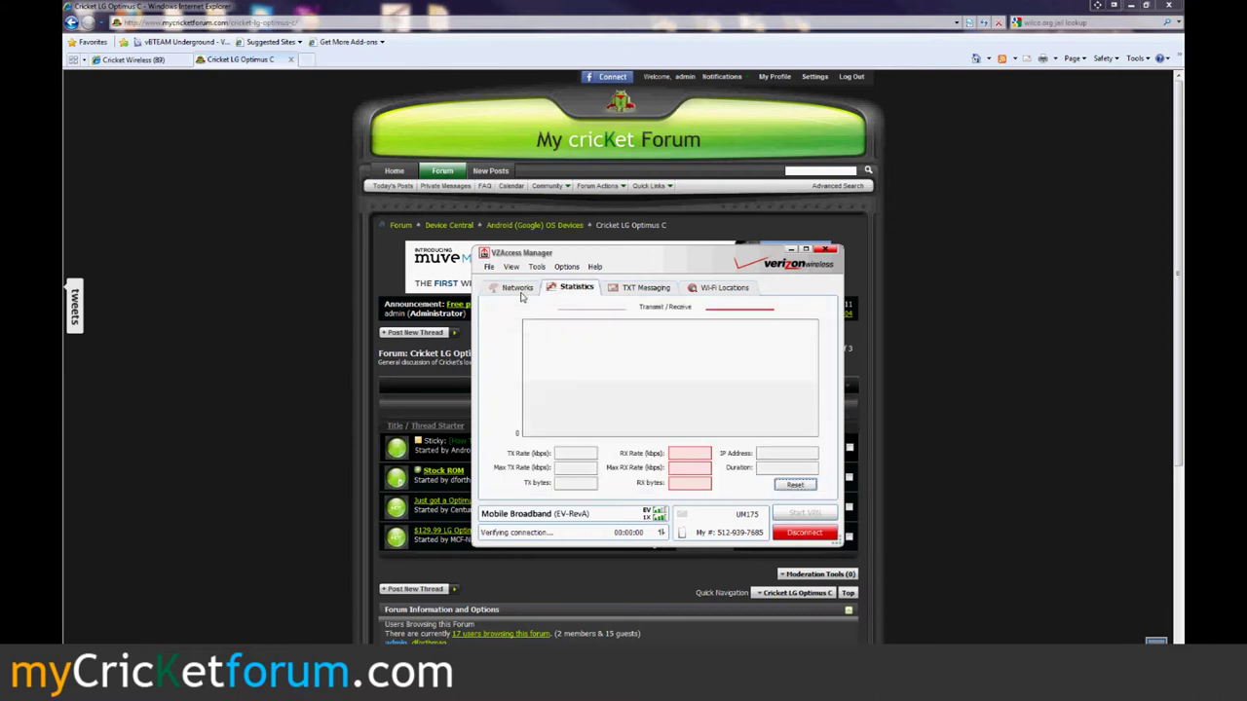
pyautogui.click(519, 290)
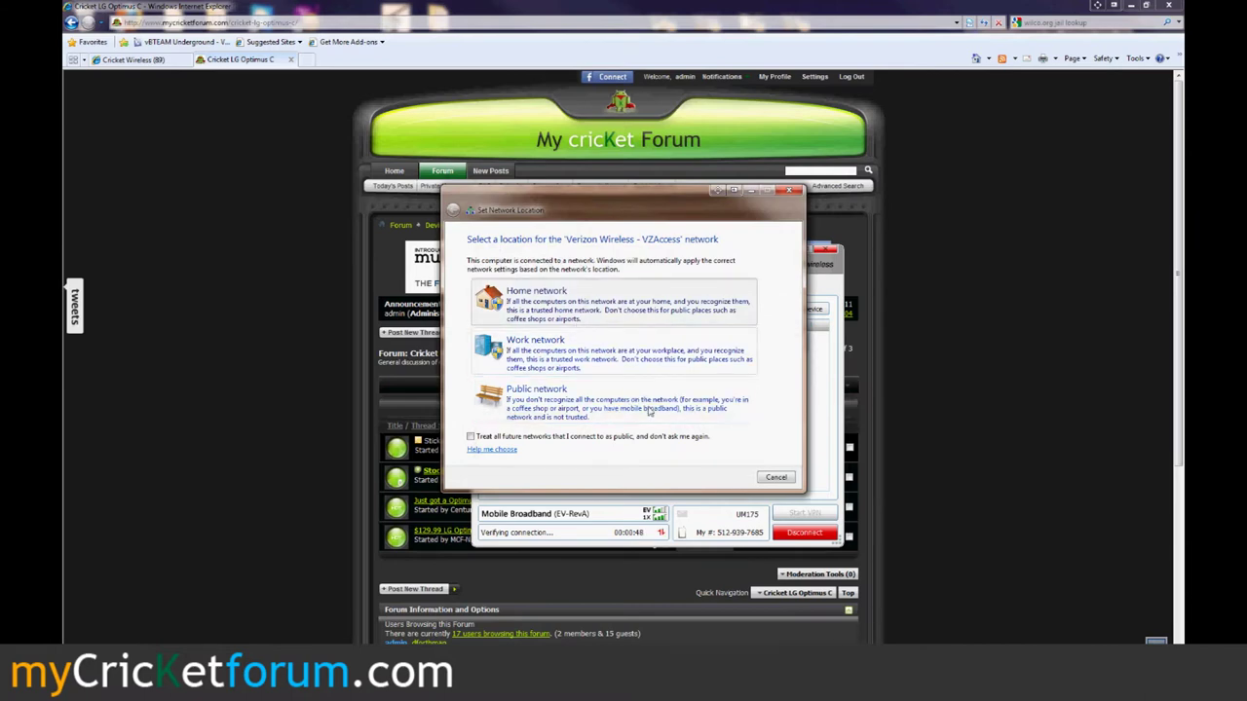
# Set the VZAccess network location to Home network, accept the default homegroup sharing, and move the wizard clear of VZAccess Manager.
pyautogui.press('Return')
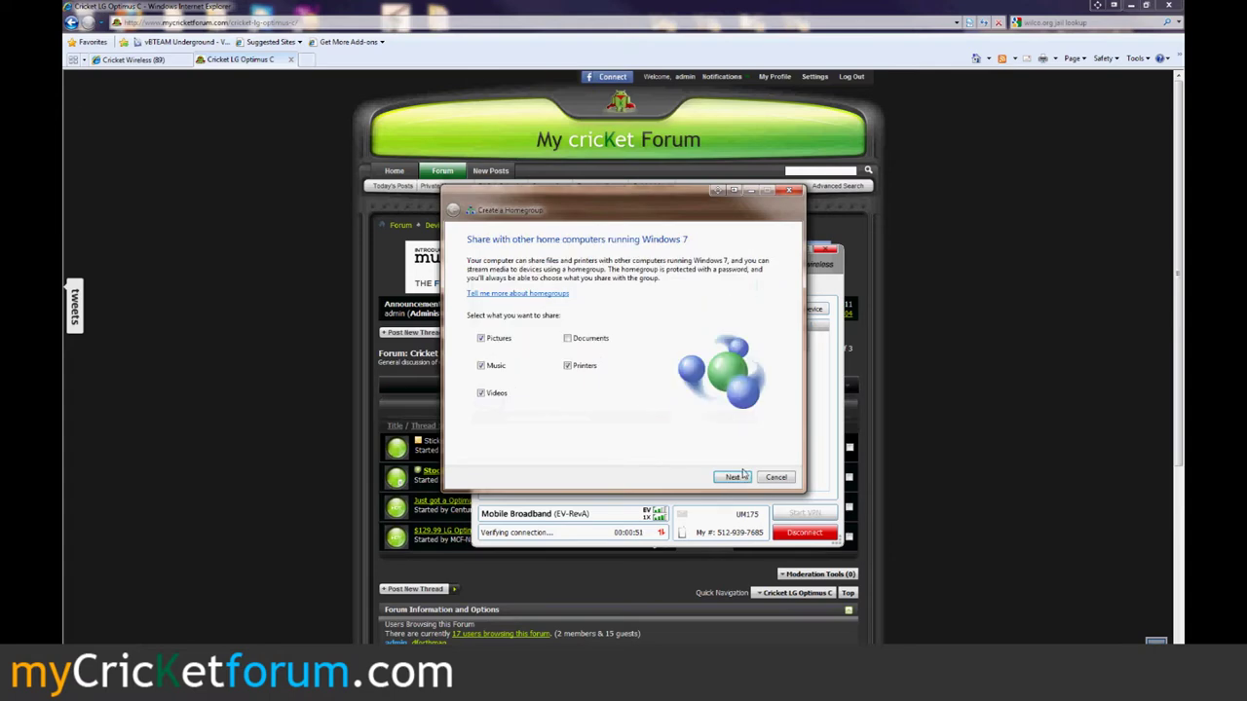
pyautogui.click(736, 478)
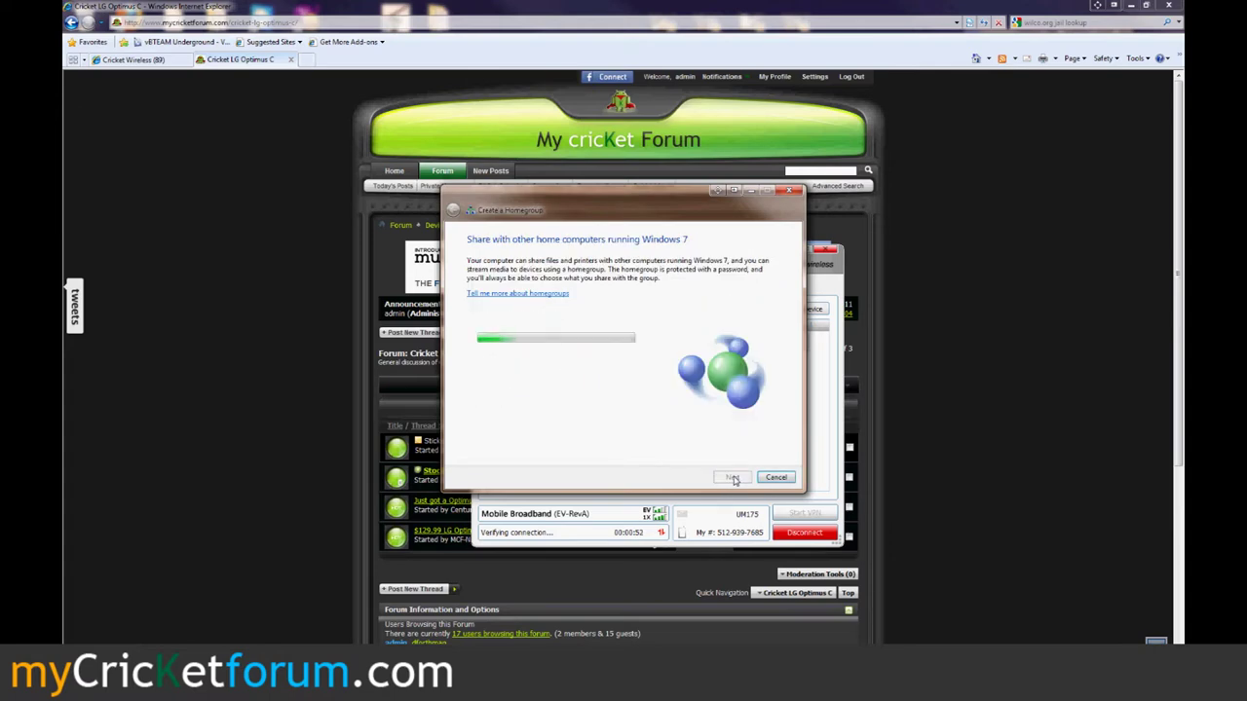
pyautogui.moveTo(618, 209); pyautogui.dragTo(315, 255)
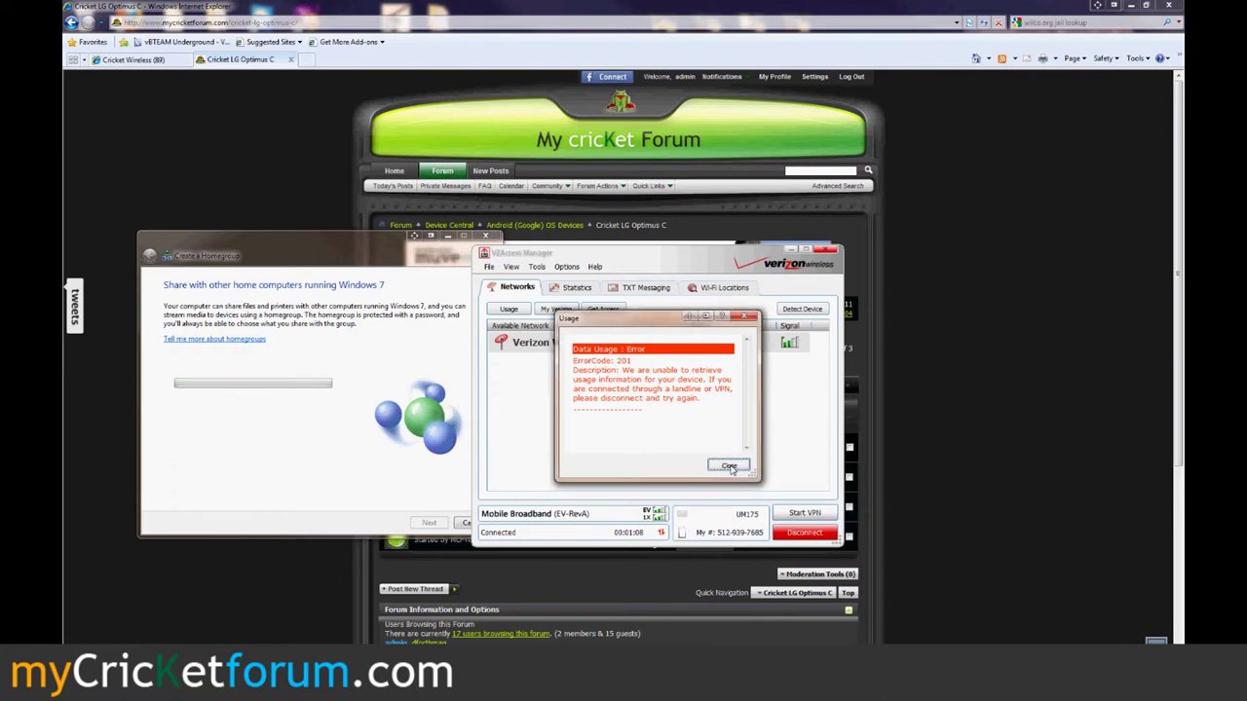
pyautogui.click(729, 467)
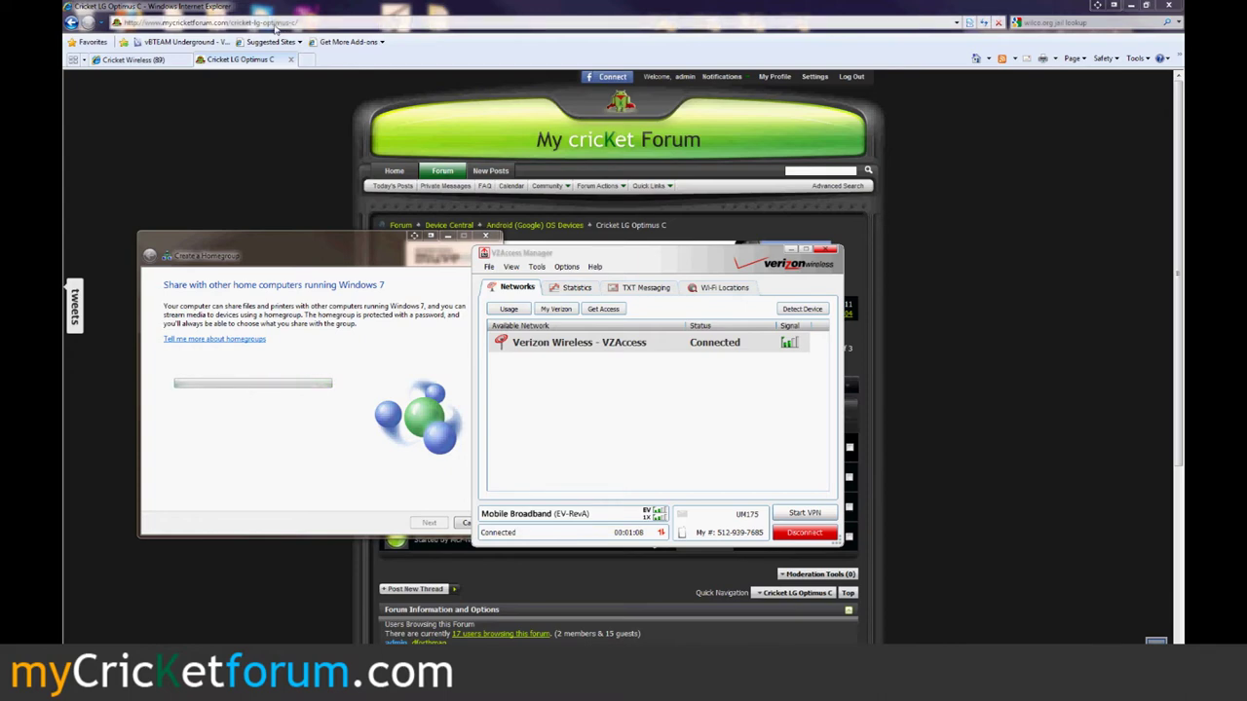
pyautogui.click(211, 22)
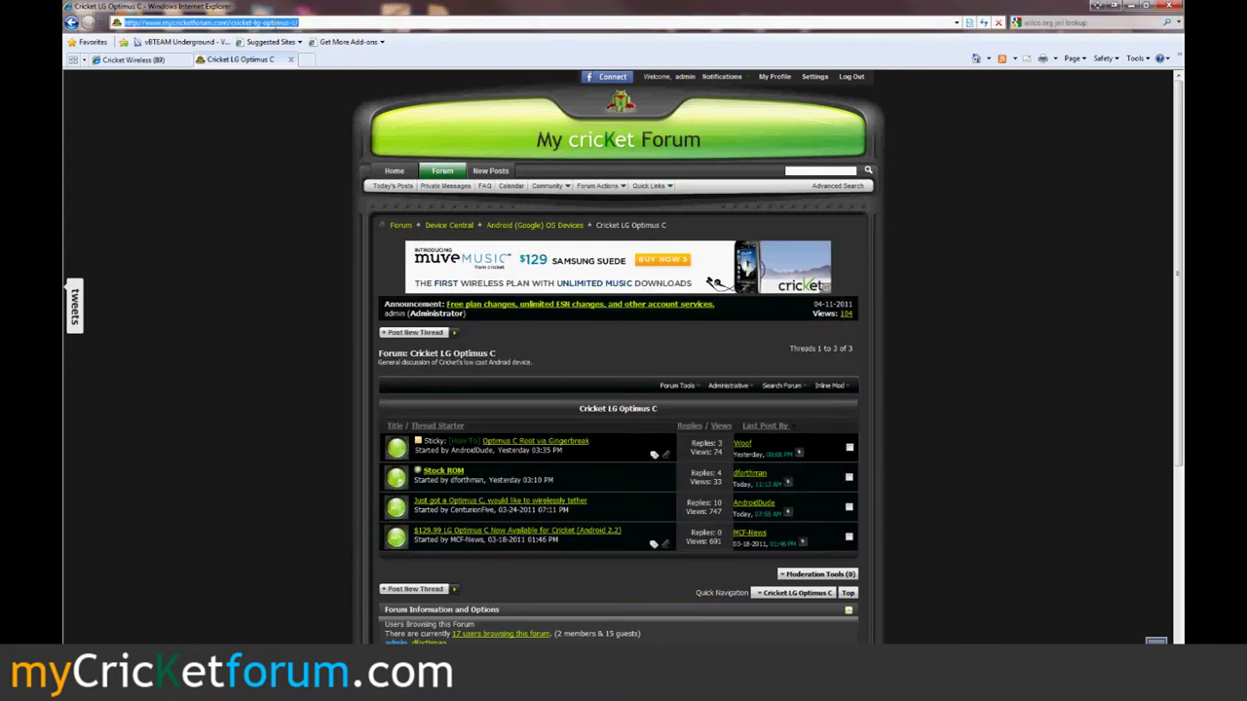
pyautogui.write('www.speedtest.net')
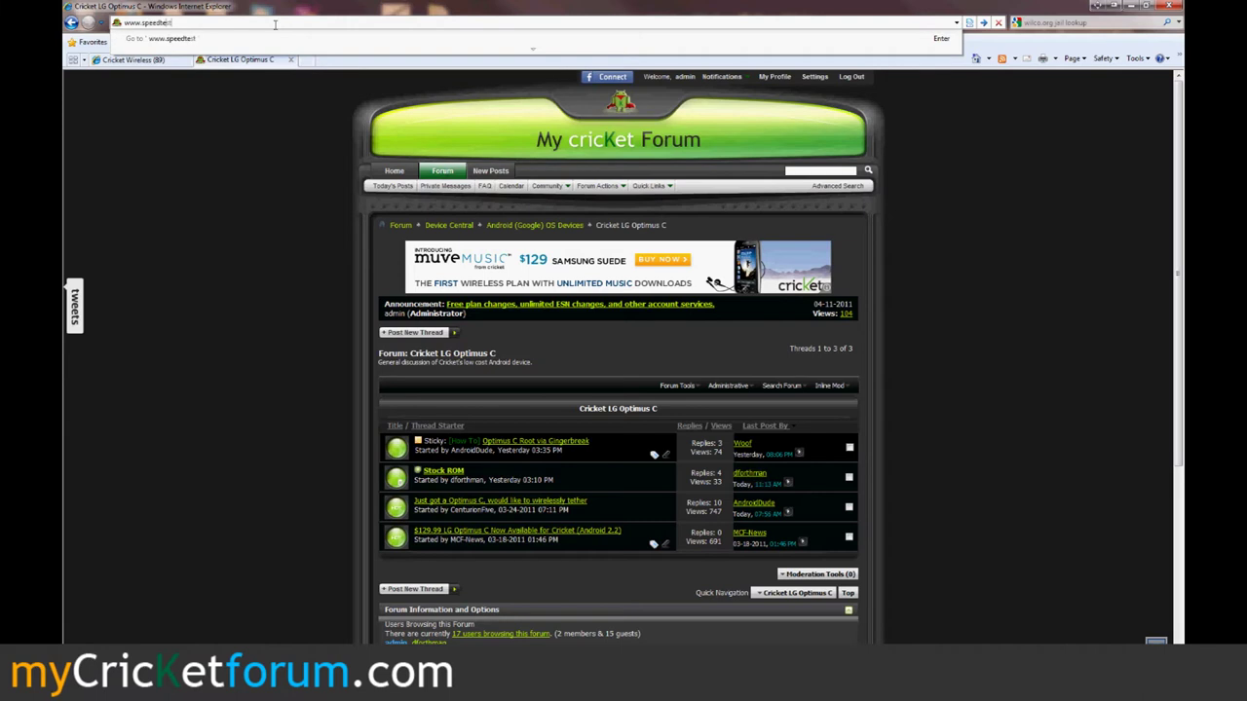
pyautogui.press('Return')
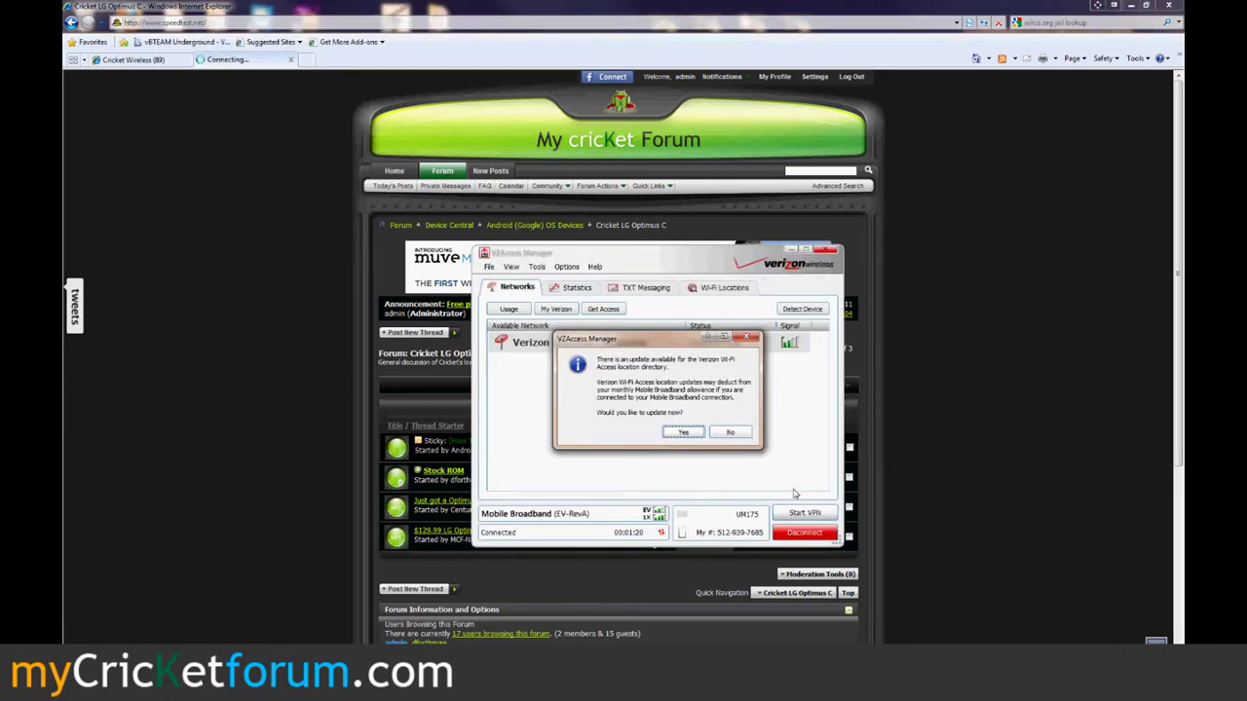
pyautogui.click(726, 433)
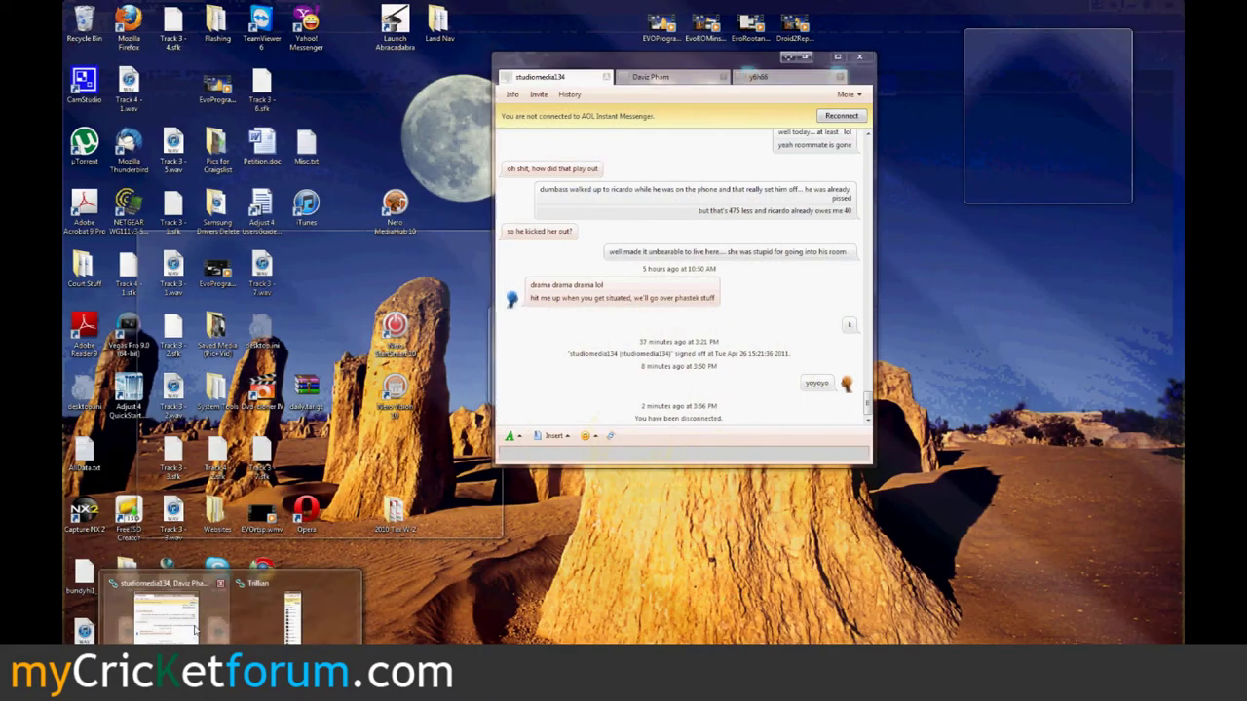
# Bring up the Trillian conversation window and clear it away from the Speedtest.net page.
pyautogui.click(166, 614)
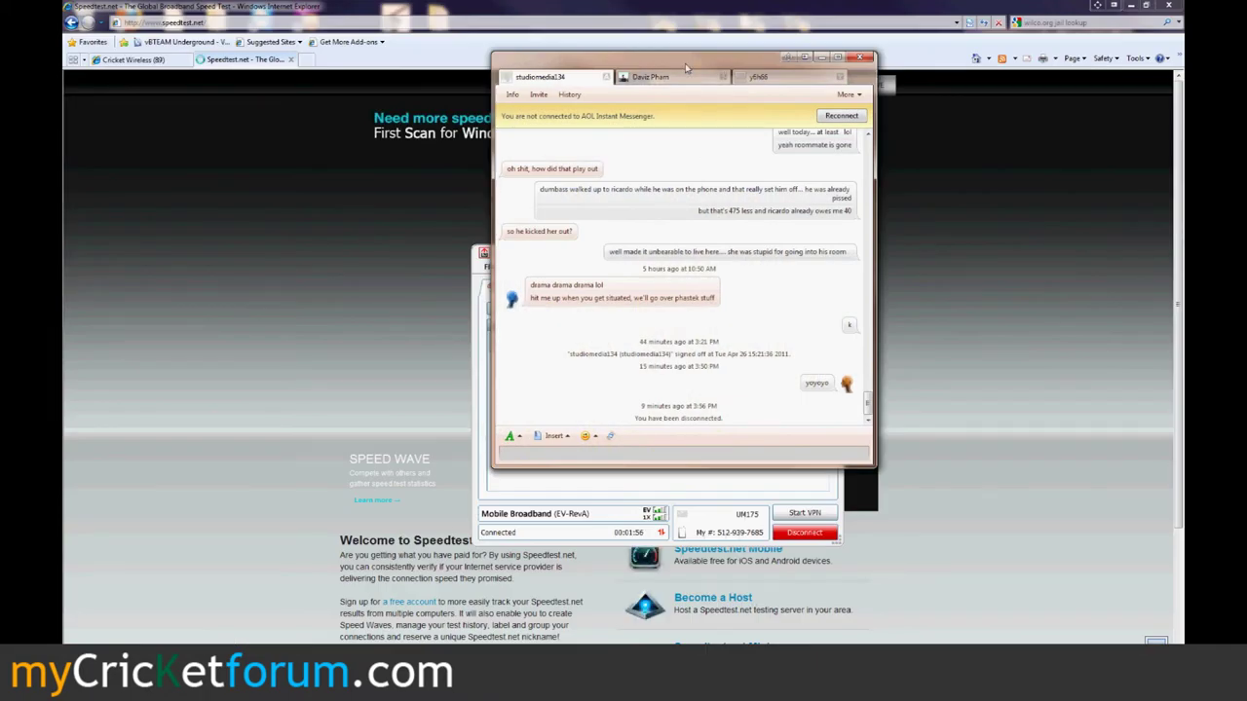
pyautogui.moveTo(672, 74); pyautogui.dragTo(1106, 147)
pyautogui.press('Escape')
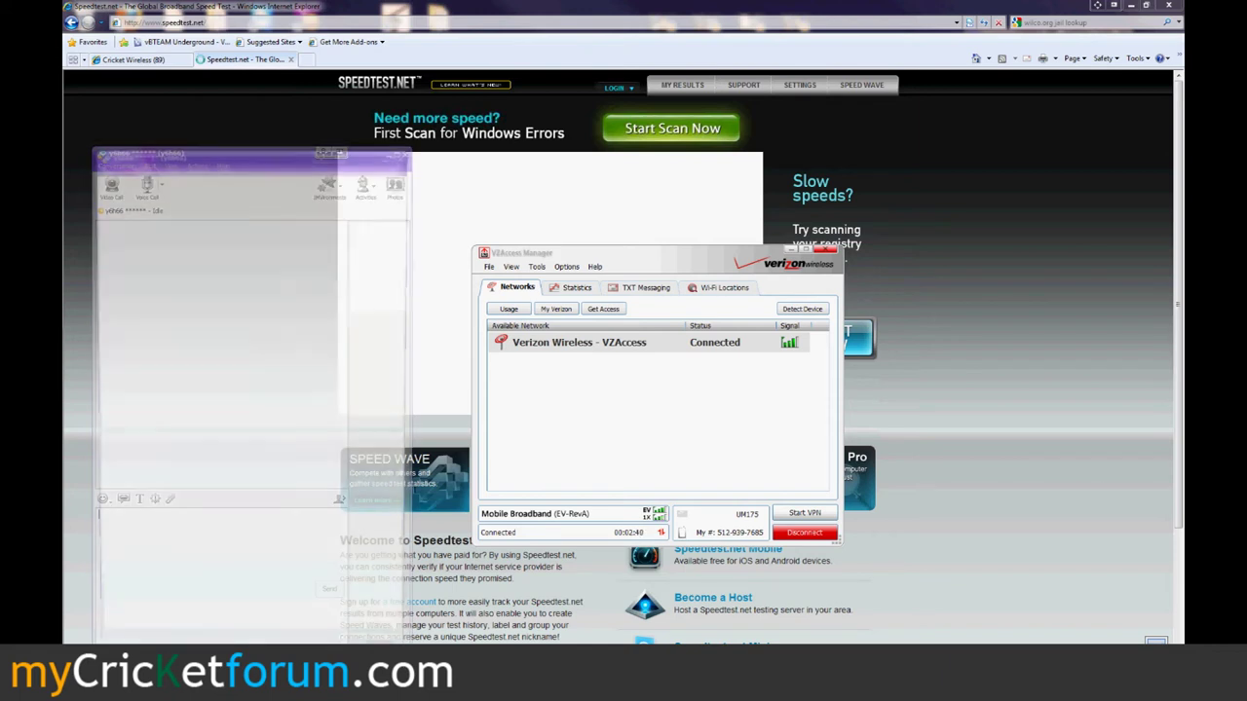
# Send the messenger contact "hey were you having problems?" and move the chat window off the Speedtest.net page.
pyautogui.write('hey were you having problems?')
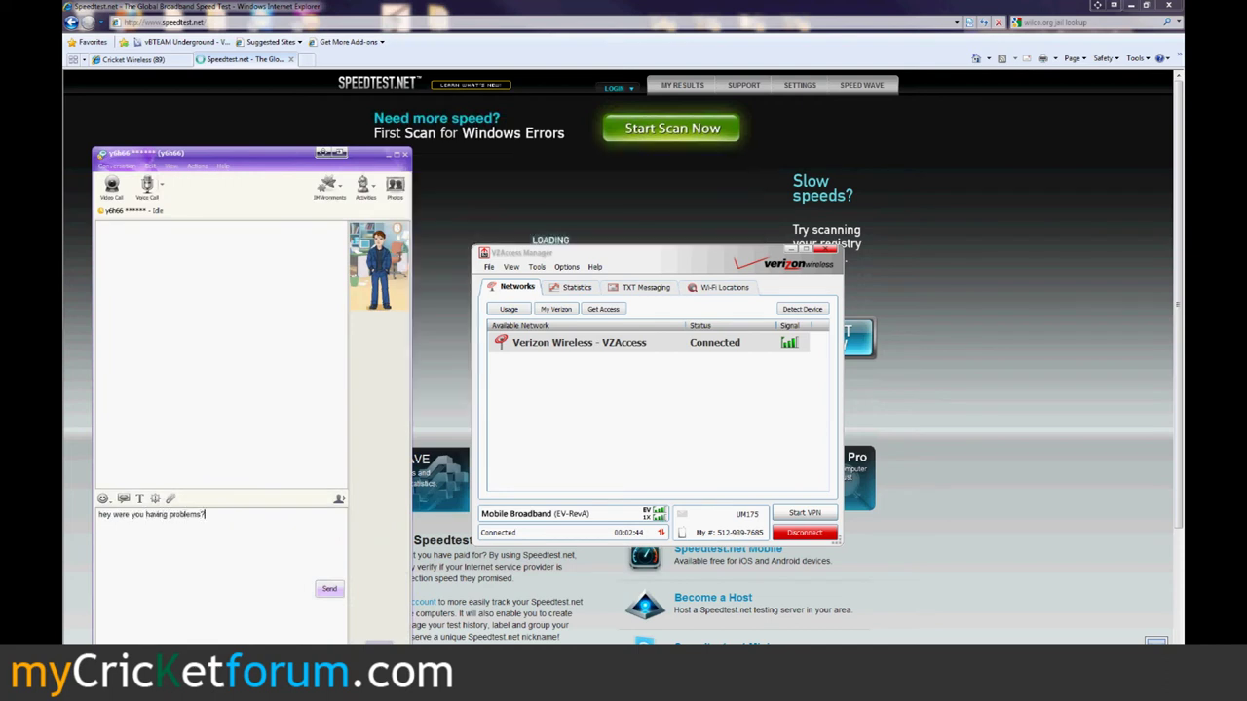
pyautogui.press('Return')
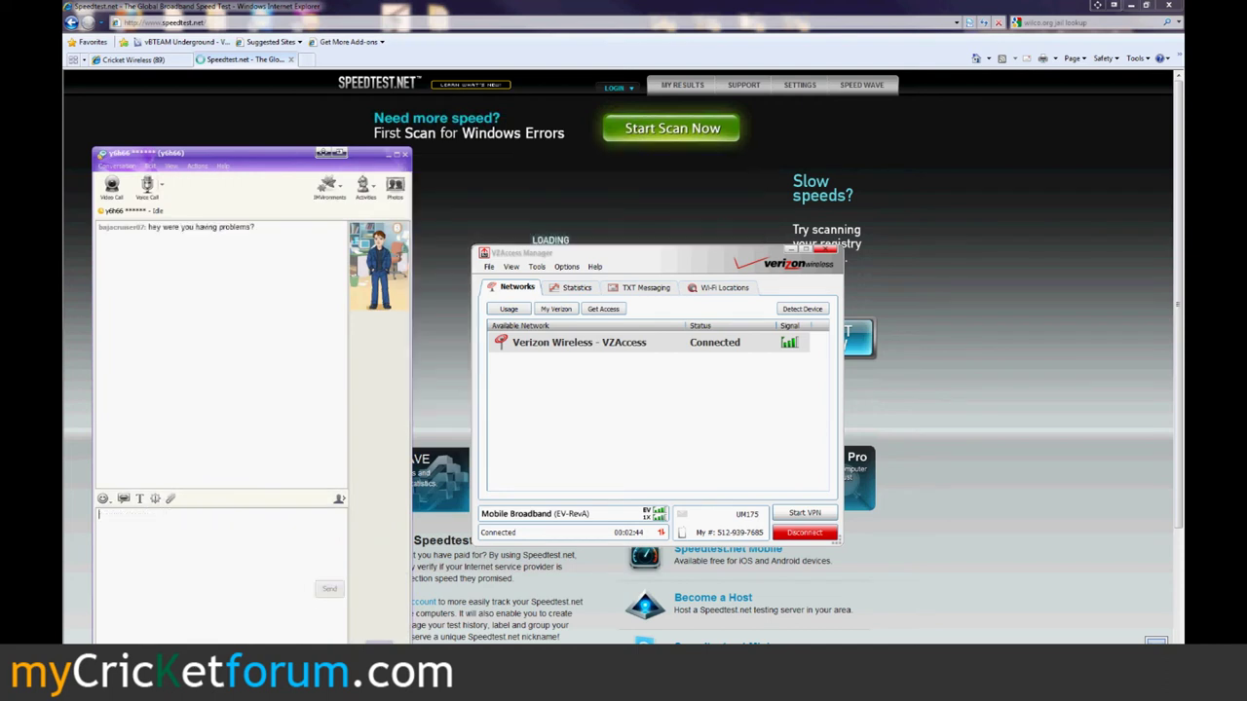
pyautogui.moveTo(274, 160); pyautogui.dragTo(1246, 243)
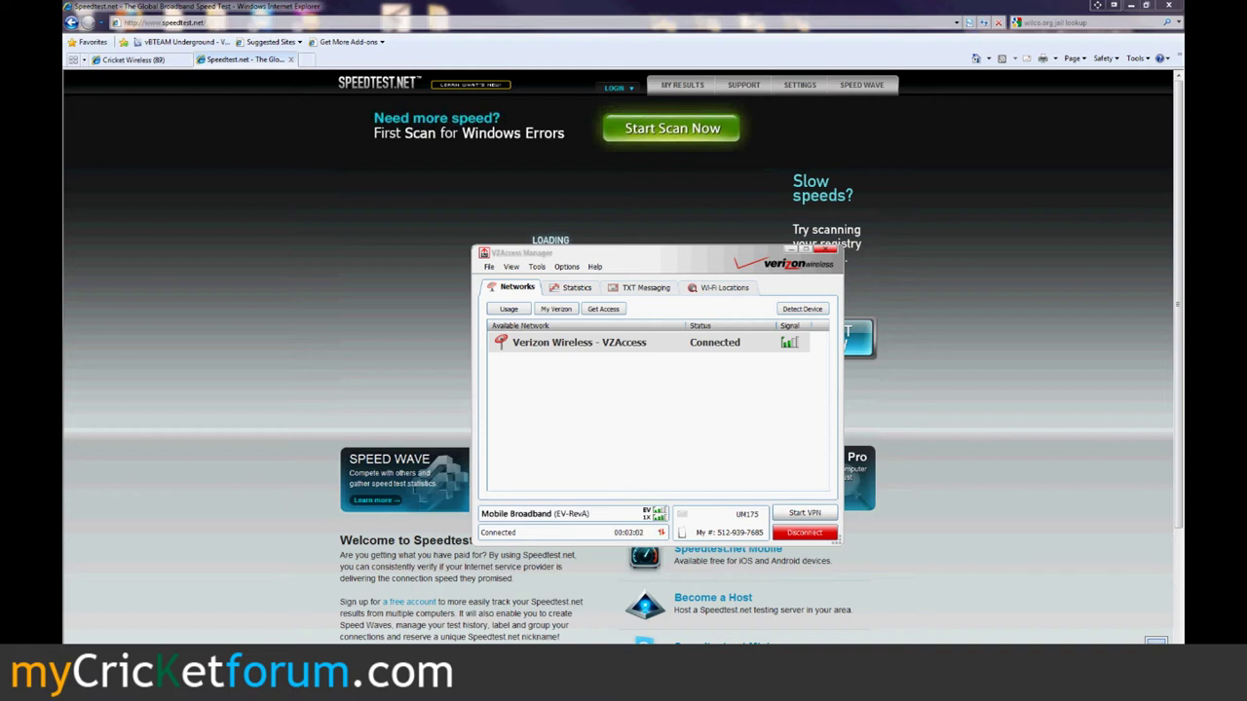
# Begin the connection speed test on the Speedtest.net page.
pyautogui.click(1023, 479)
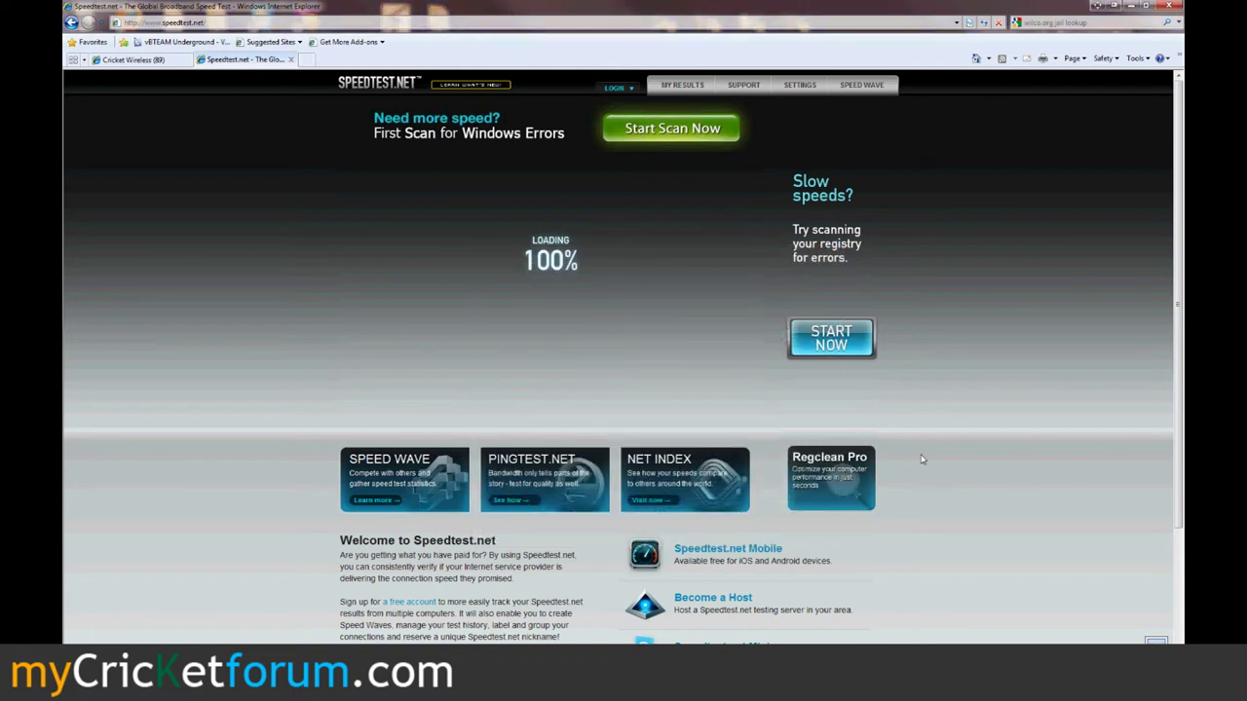
pyautogui.hotkey('alt', 'Tab')
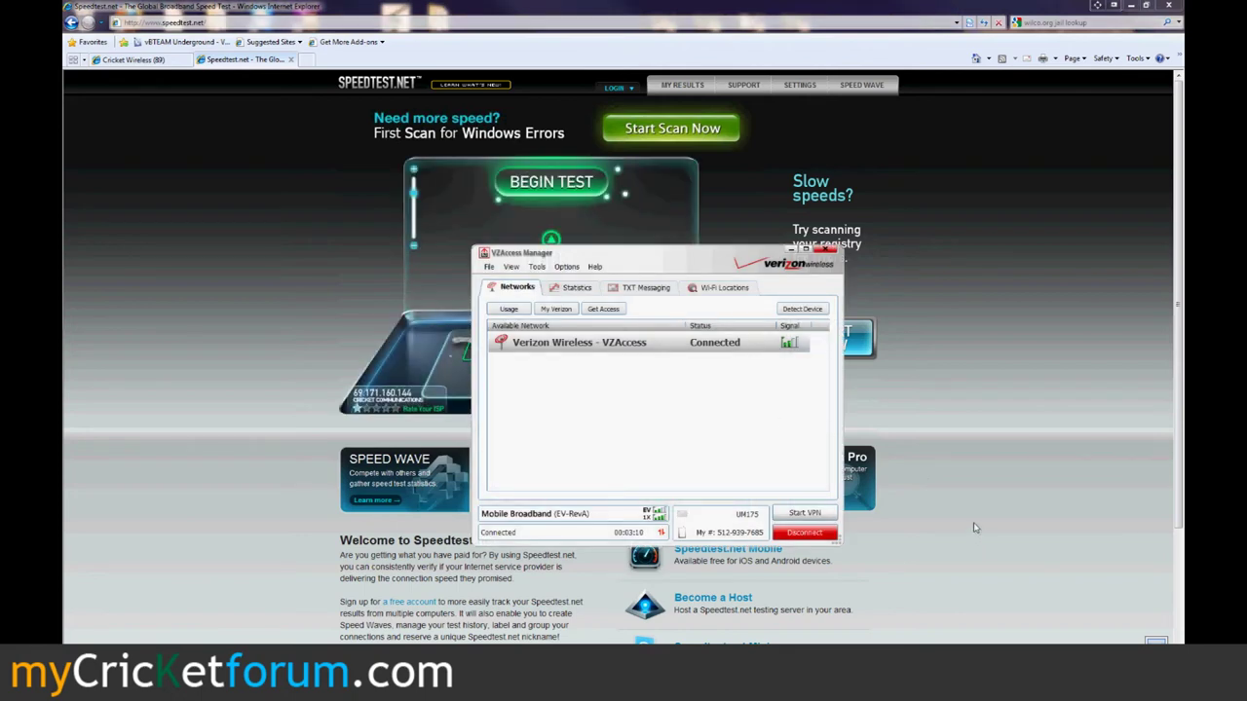
pyautogui.click(551, 181)
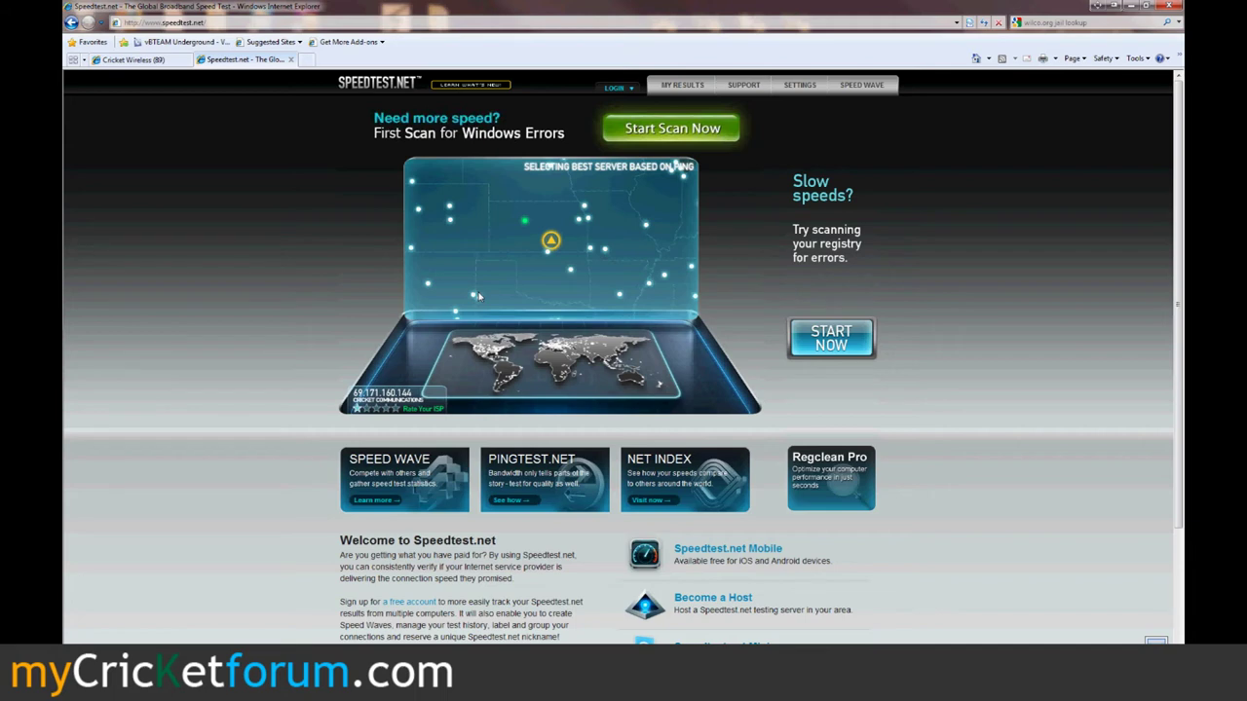
pyautogui.moveTo(371, 405)
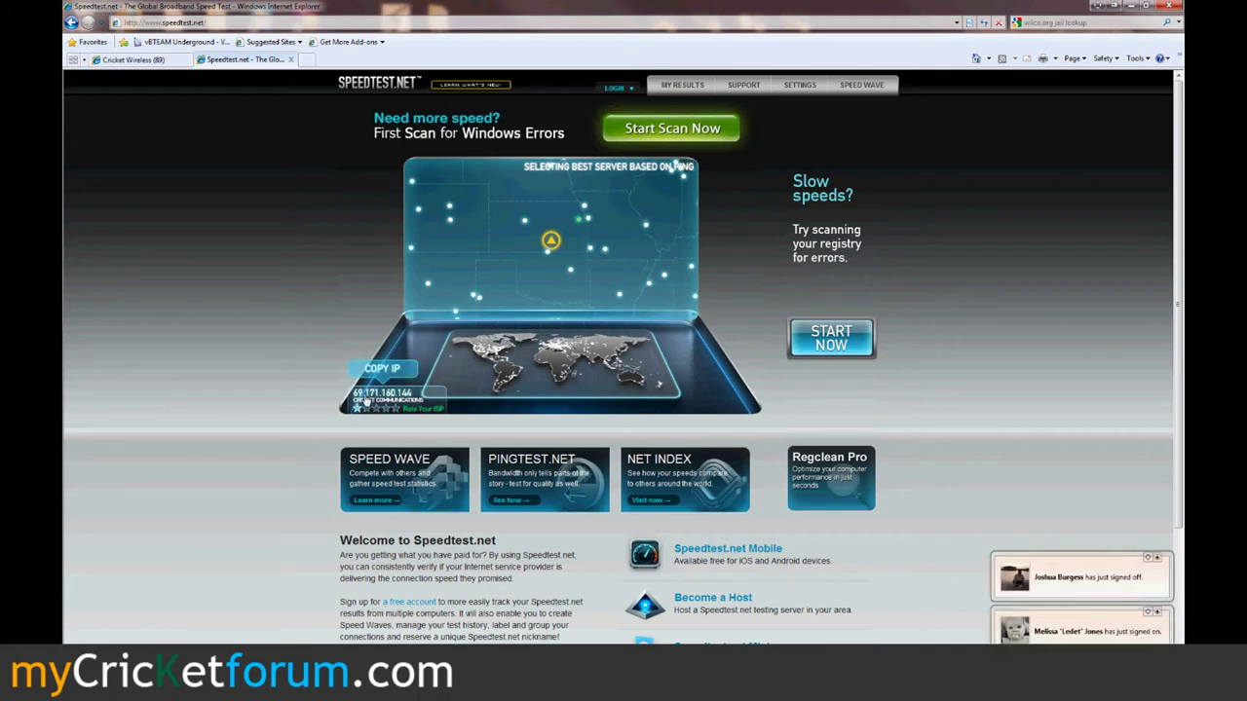